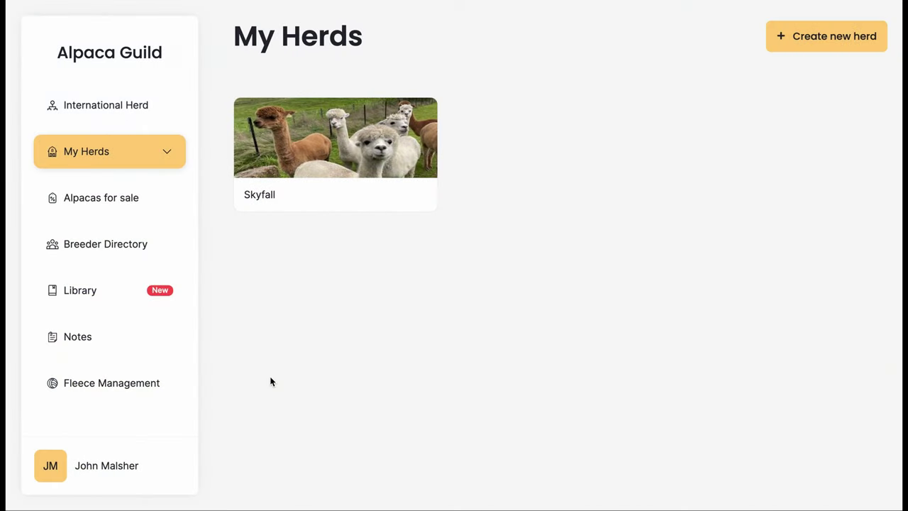
# Search the International Herd for 'skyfall' and open Skyfall Felix Leiter's Family Tree.
pyautogui.click(105, 111)
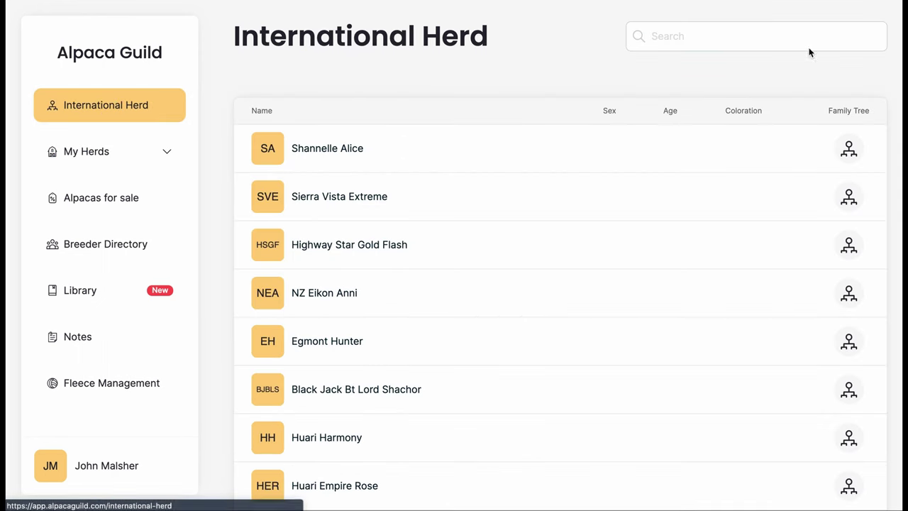
pyautogui.click(754, 38)
pyautogui.write('sk')
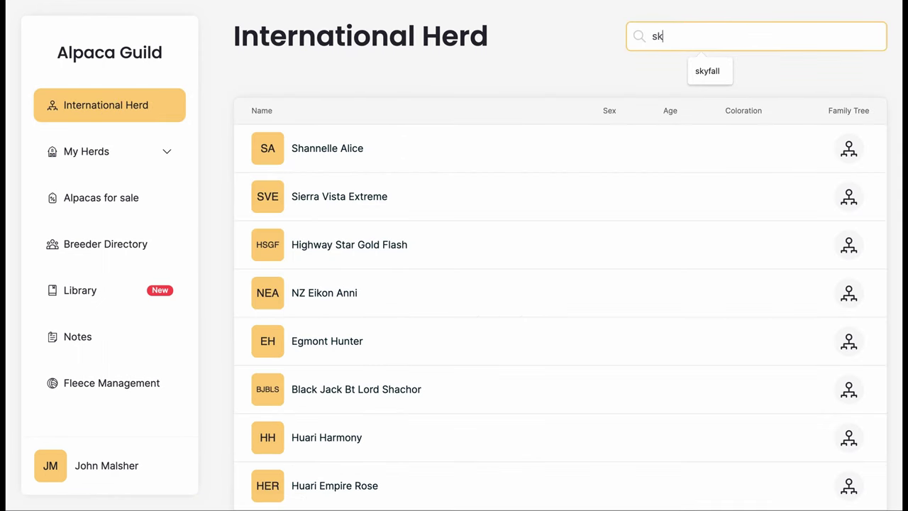
pyautogui.write('yfall')
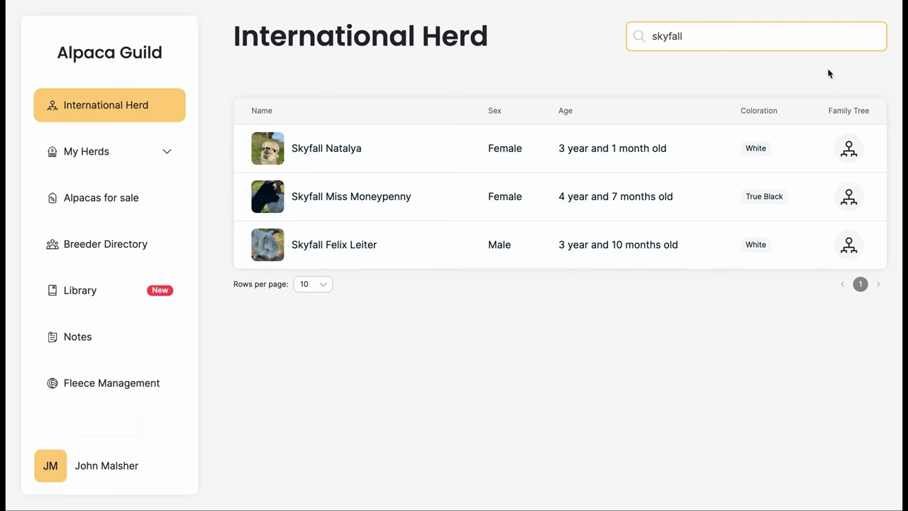
pyautogui.click(849, 247)
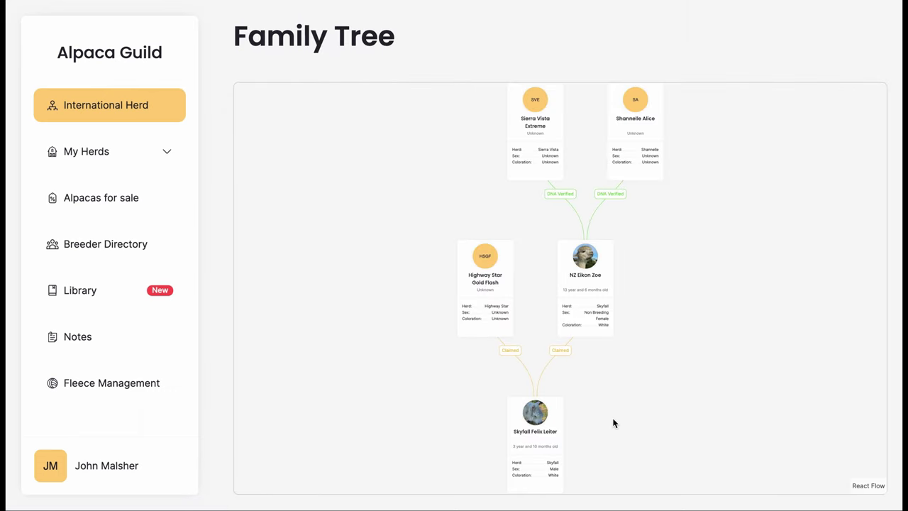
# Zoom and pan the tree to show parents Highway Star Gold Flash and NZ Eikon Zoe.
pyautogui.scroll(5, 614, 424)
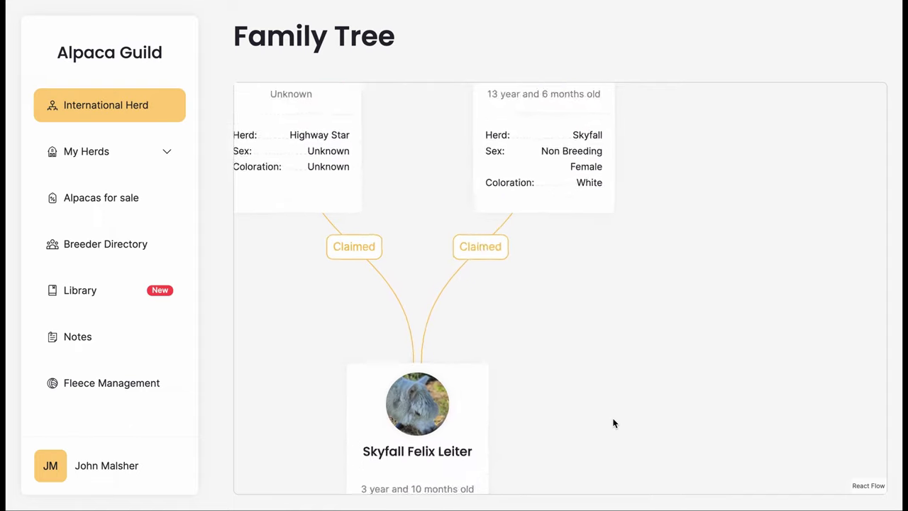
pyautogui.scroll(1, 614, 424)
pyautogui.moveTo(587, 416); pyautogui.dragTo(678, 270)
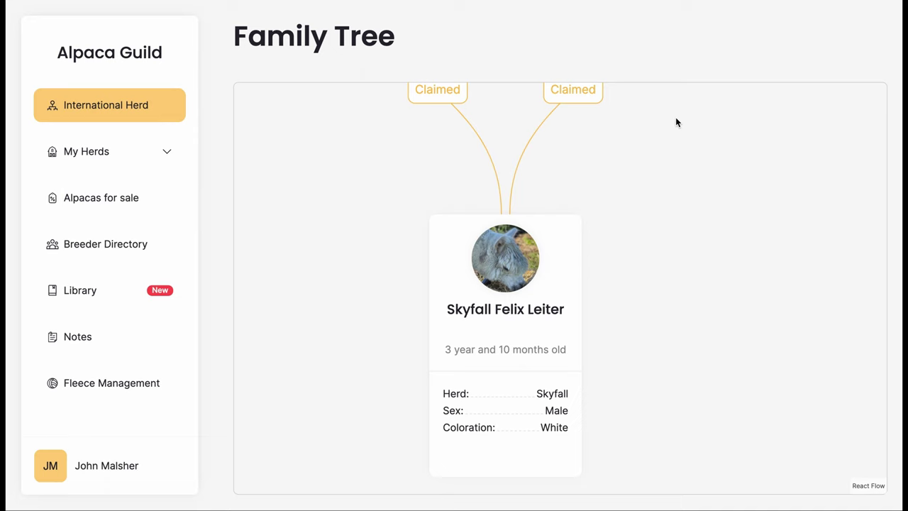
pyautogui.moveTo(676, 123); pyautogui.dragTo(633, 366)
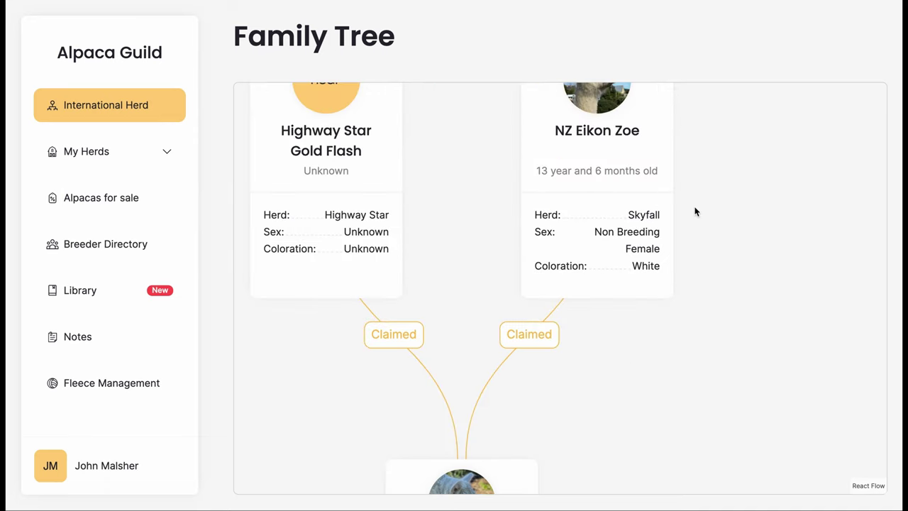
pyautogui.moveTo(698, 194); pyautogui.dragTo(741, 278)
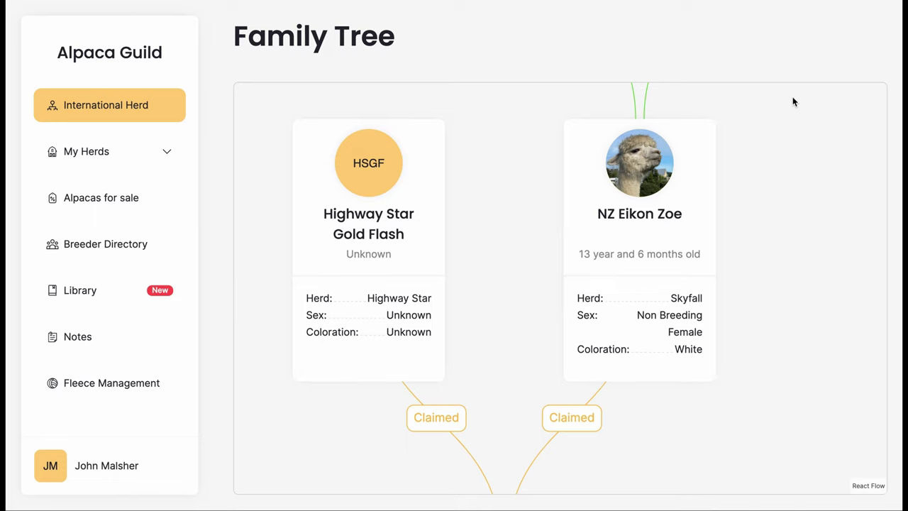
# Reveal grandparents Sierra Vista Extreme and Shannelle Alice, then zoom out to show all three generations.
pyautogui.moveTo(793, 99); pyautogui.dragTo(693, 508)
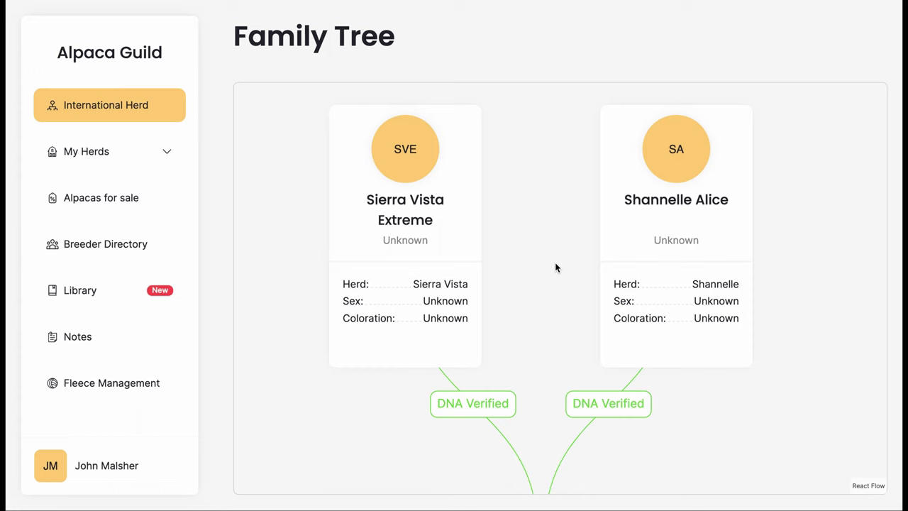
pyautogui.scroll(-5, 555, 267)
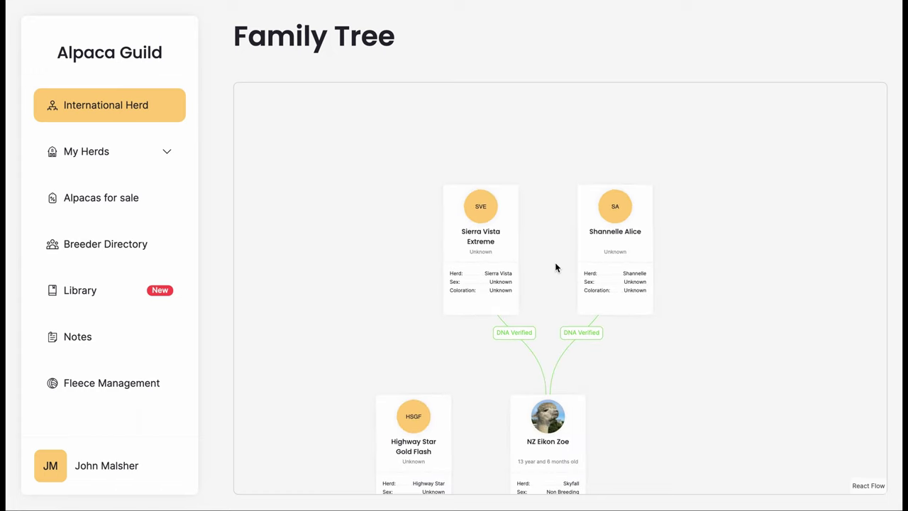
pyautogui.scroll(-2, 556, 267)
pyautogui.moveTo(558, 265); pyautogui.dragTo(569, 46)
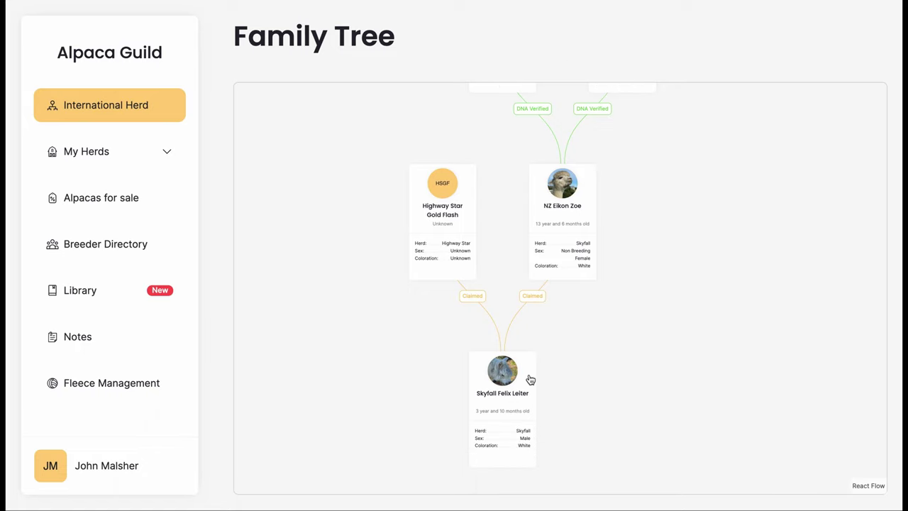
# Open Skyfall Felix Leiter from the Skyfall herd and show his BOSS, A,D&E and 5 in 1 medication doses.
pyautogui.click(102, 159)
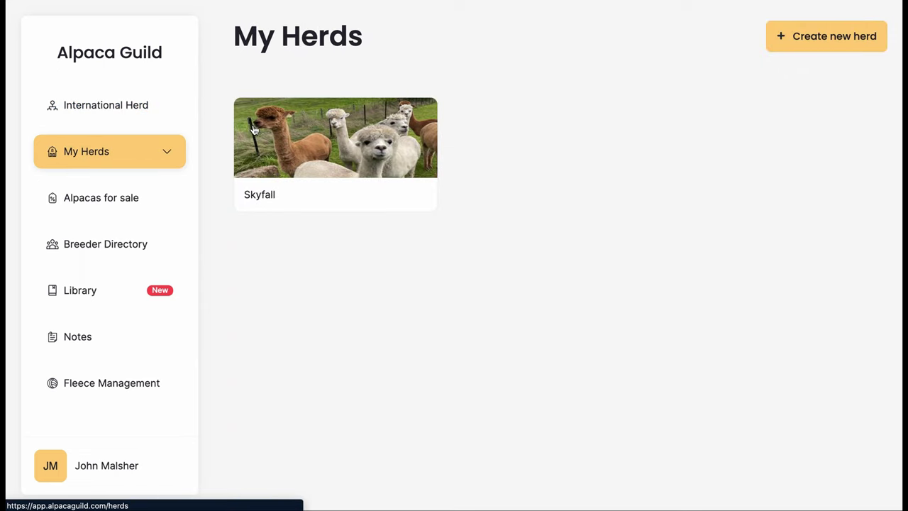
pyautogui.click(321, 141)
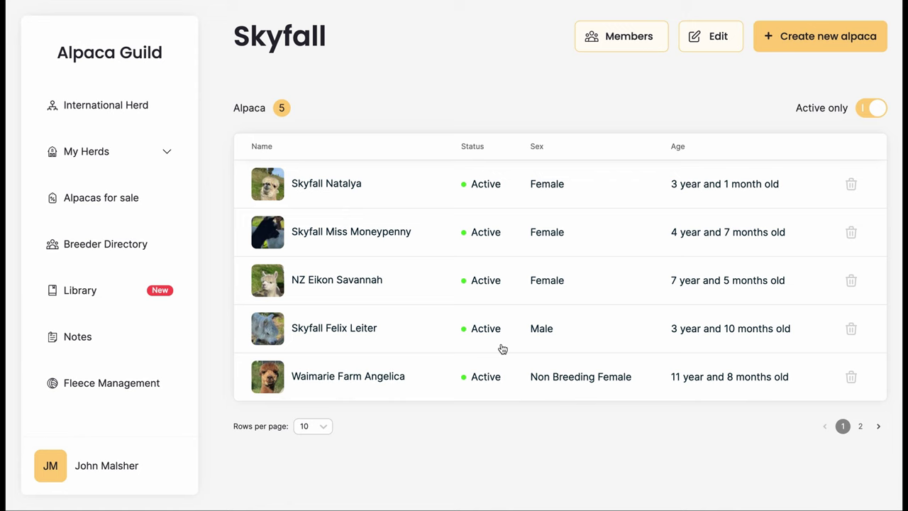
pyautogui.click(629, 333)
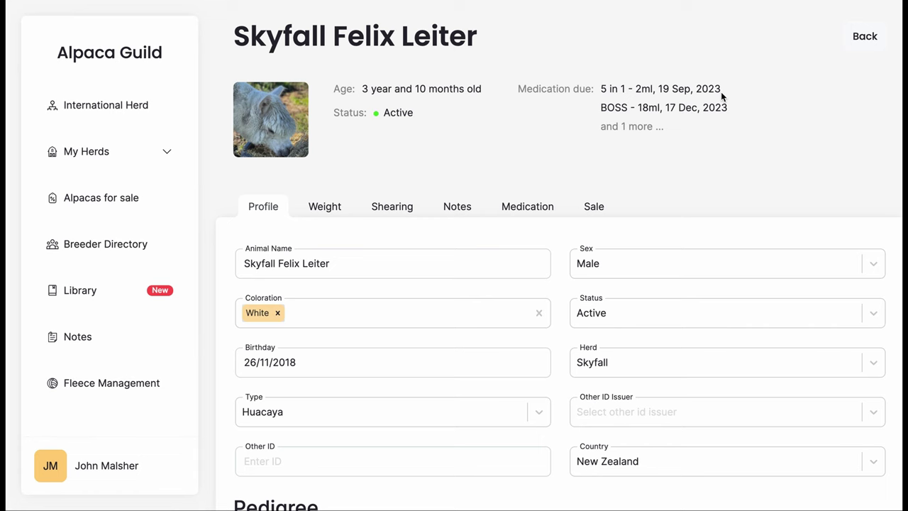
pyautogui.click(538, 209)
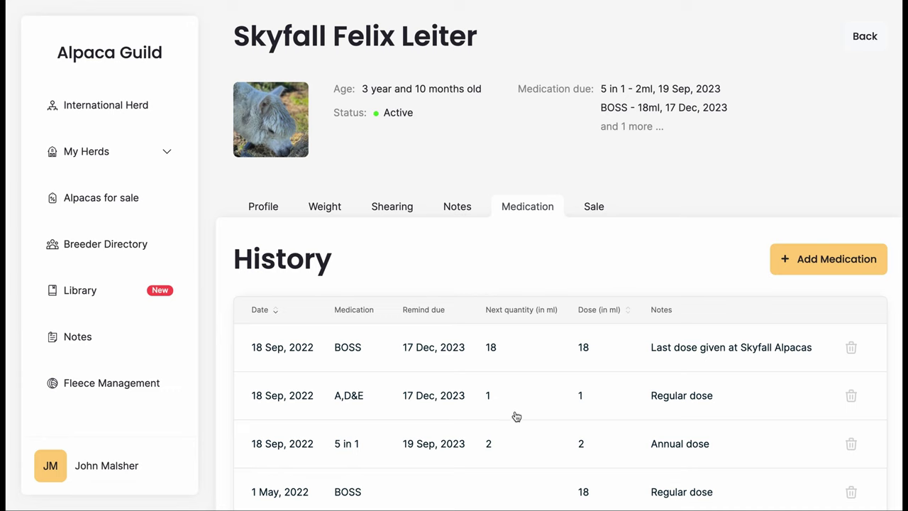
# Start a Transfer Now for Skyfall Felix Leiter, pasting the recipient user's e-mail and submitting it.
pyautogui.click(594, 211)
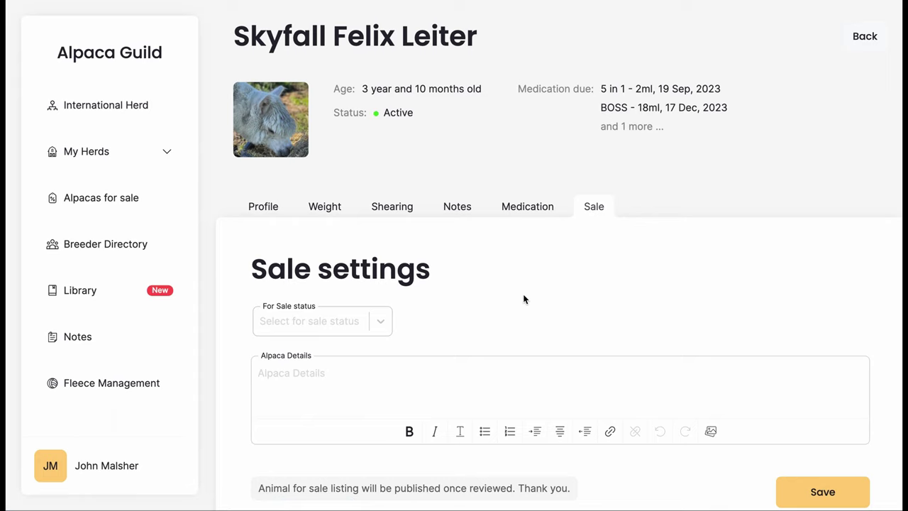
pyautogui.scroll(-3, 523, 299)
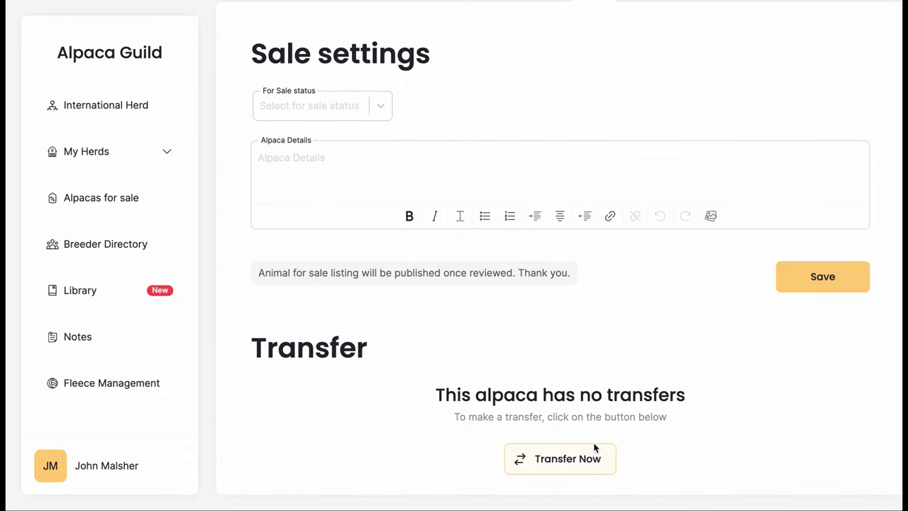
pyautogui.click(587, 466)
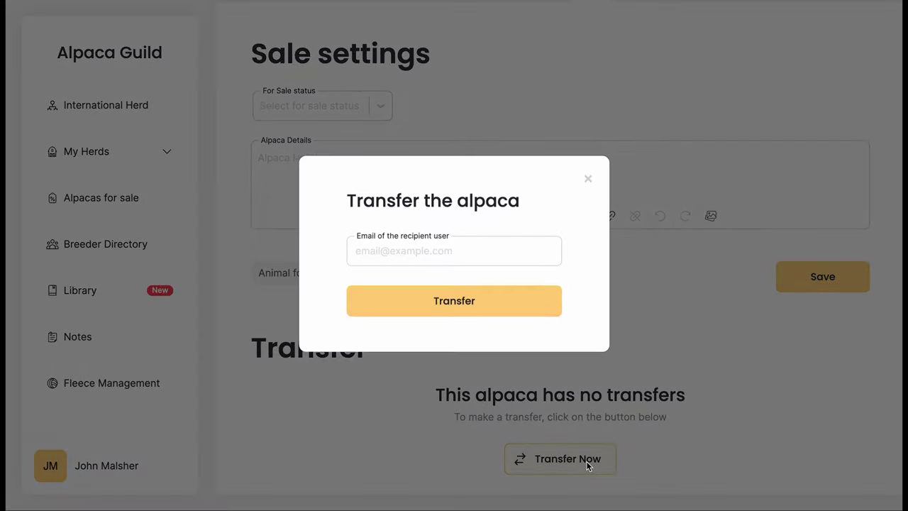
pyautogui.click(500, 257)
pyautogui.hotkey('ctrl', 'v')
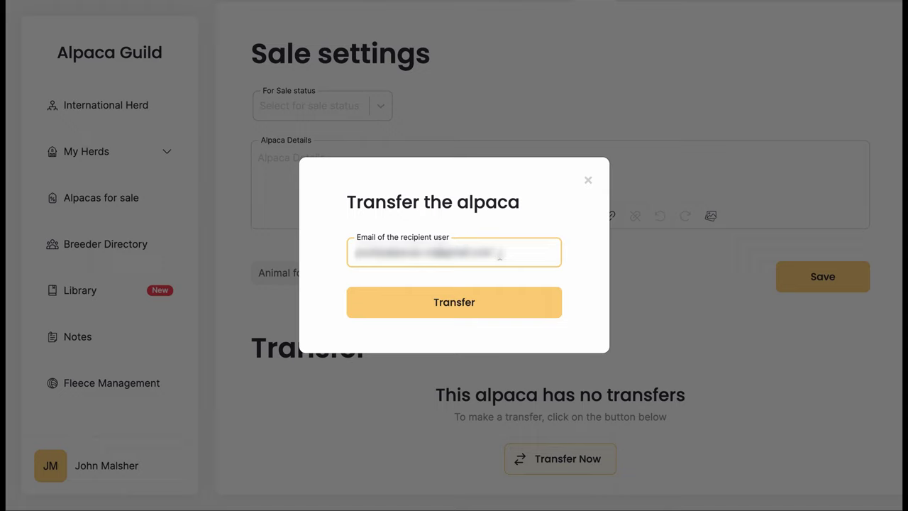
pyautogui.click(535, 305)
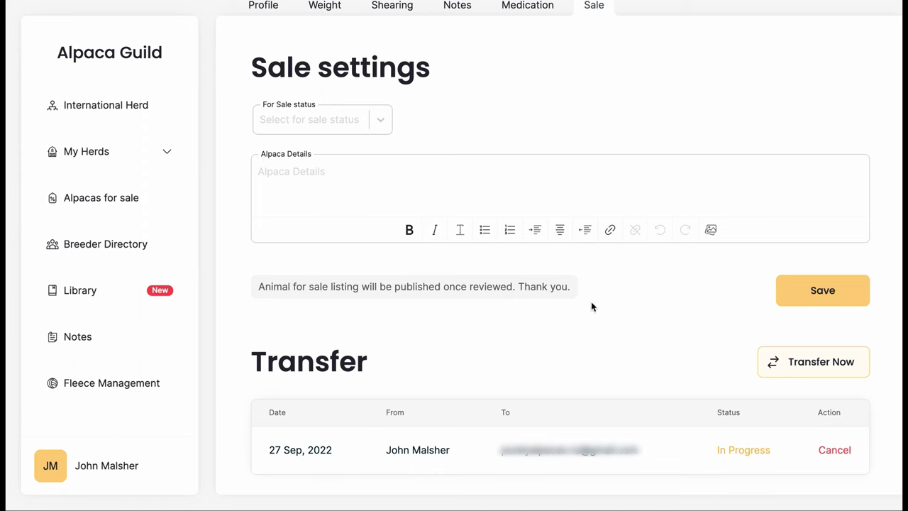
# Open Huari Prestige from page 2 of the Skyfall herd and scroll to its pedigree.
pyautogui.click(108, 150)
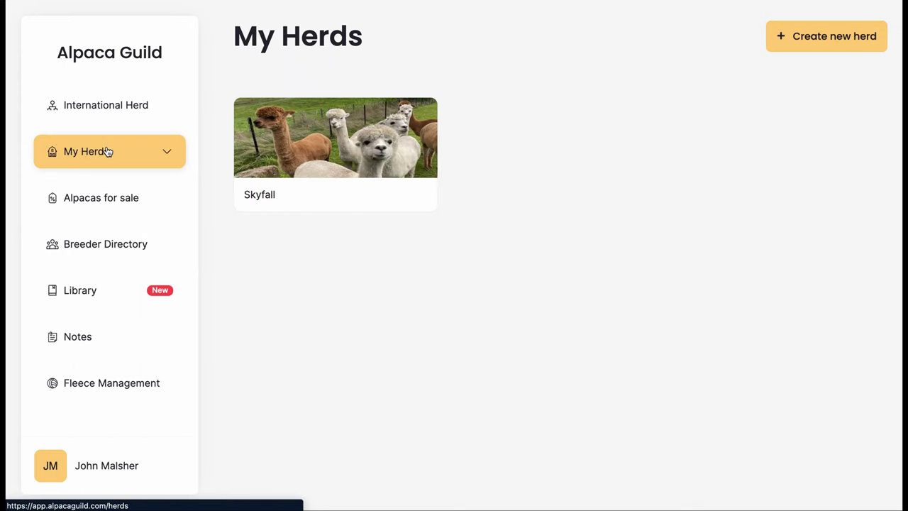
pyautogui.click(257, 136)
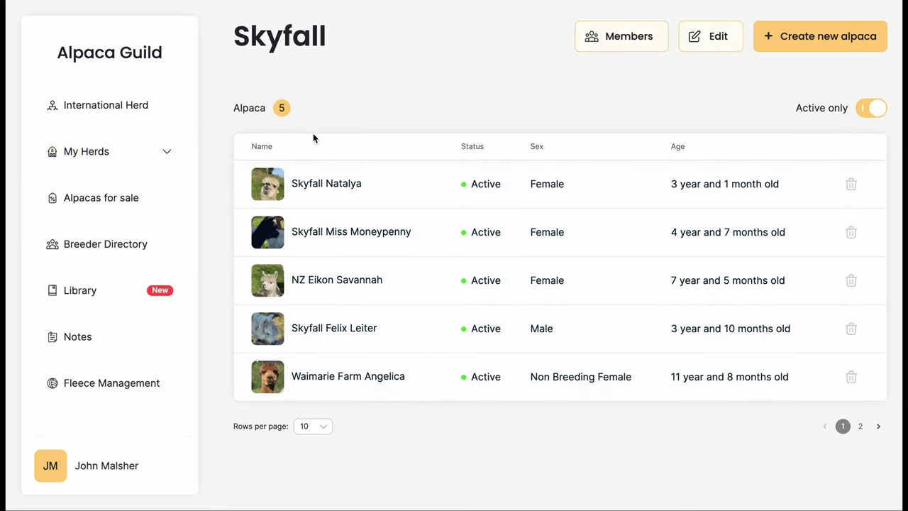
pyautogui.click(878, 427)
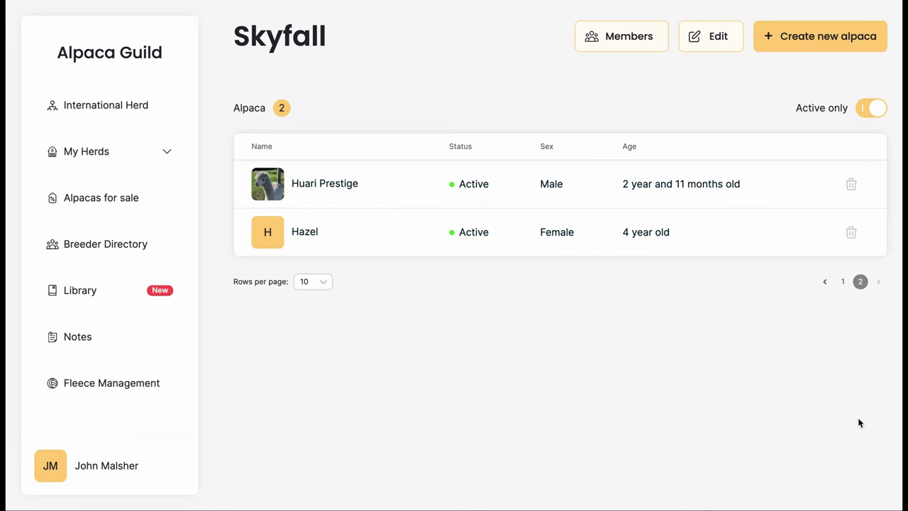
pyautogui.click(390, 191)
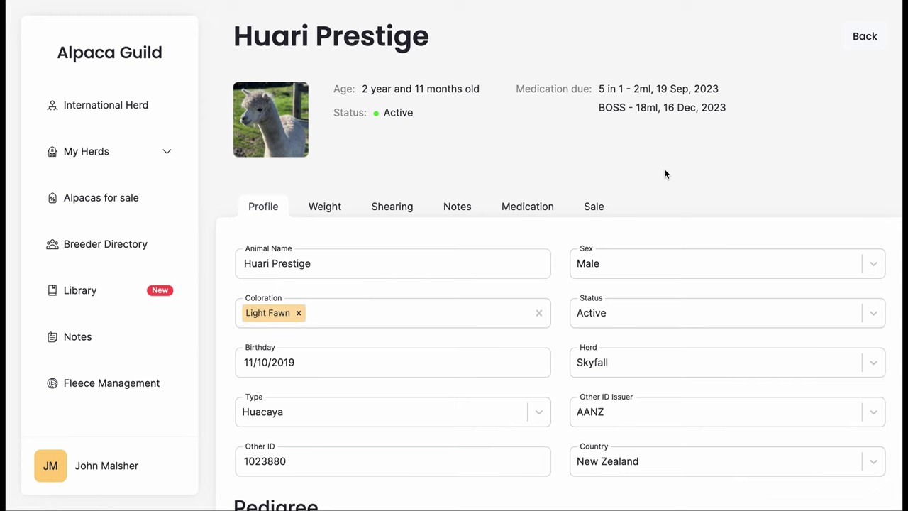
pyautogui.scroll(-3, 666, 174)
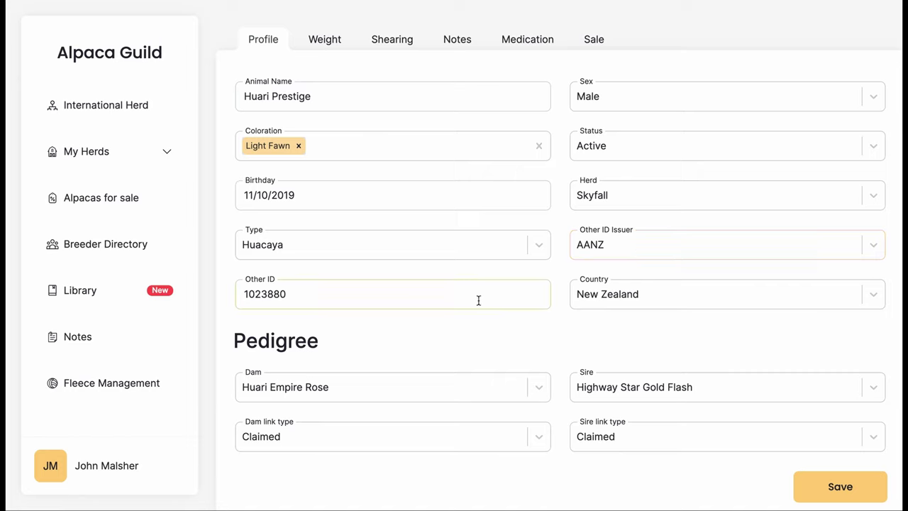
# Start a Transfer Now for Huari Prestige, pasting the recipient user's e-mail and submitting it.
pyautogui.click(592, 40)
pyautogui.scroll(-3, 674, 306)
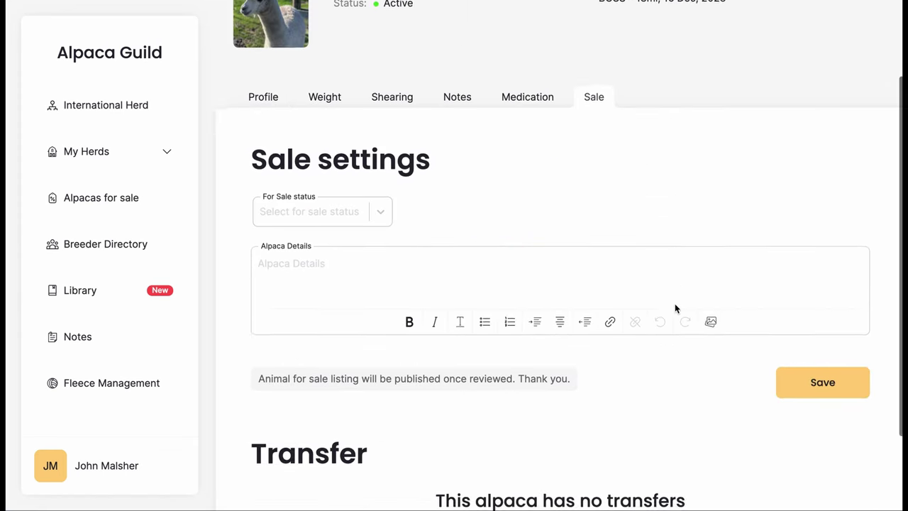
pyautogui.click(592, 459)
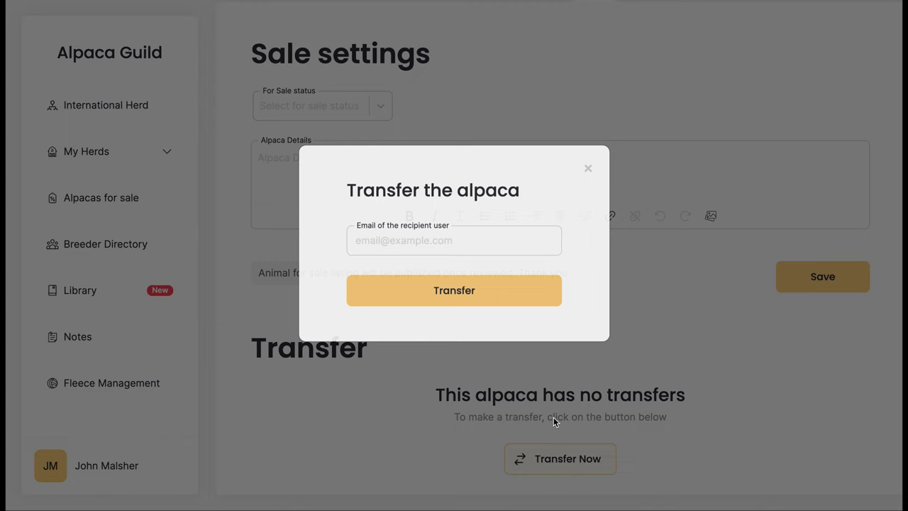
pyautogui.click(467, 249)
pyautogui.hotkey('ctrl', 'v')
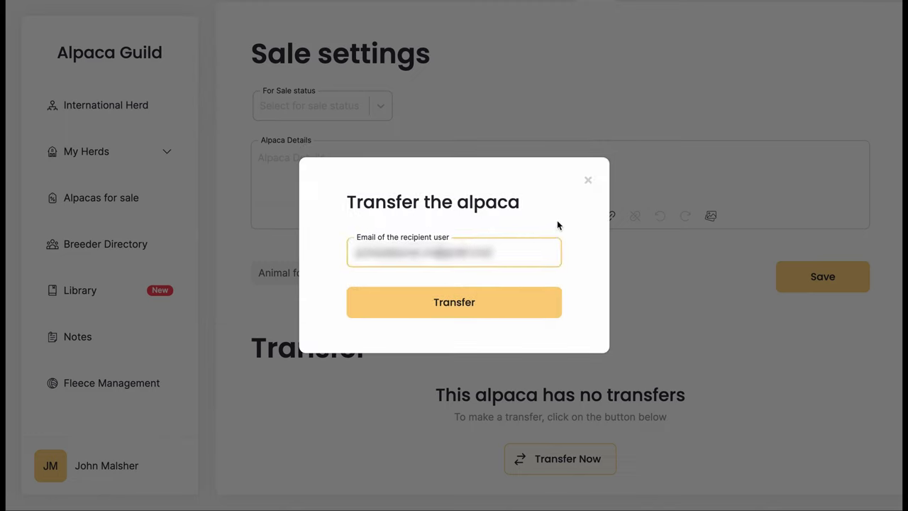
pyautogui.click(544, 302)
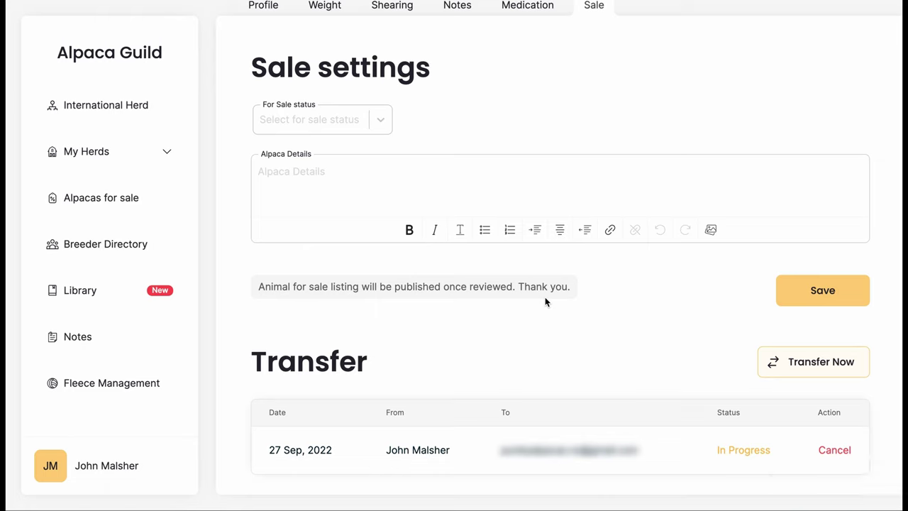
# Go to My Herds, open the Skyfall herd, and select the Skyfall Felix Leiter row.
pyautogui.click(124, 154)
pyautogui.click(294, 162)
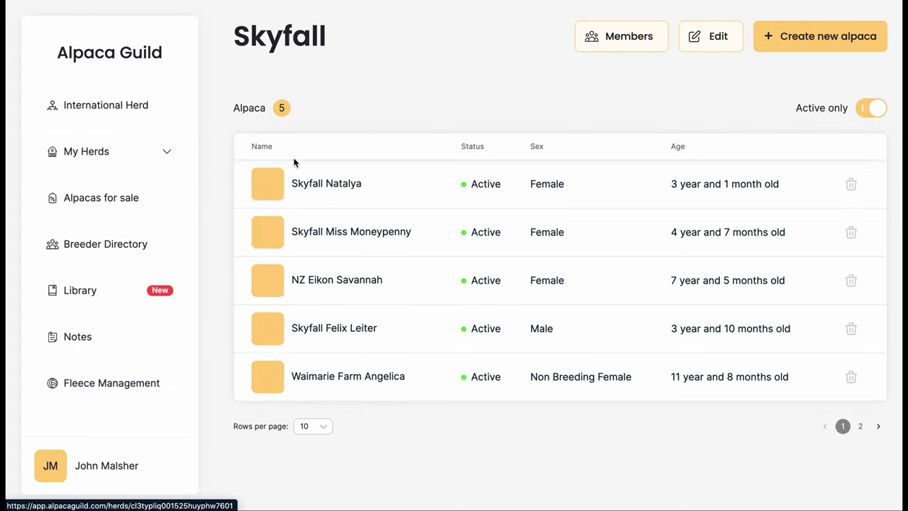
pyautogui.click(399, 328)
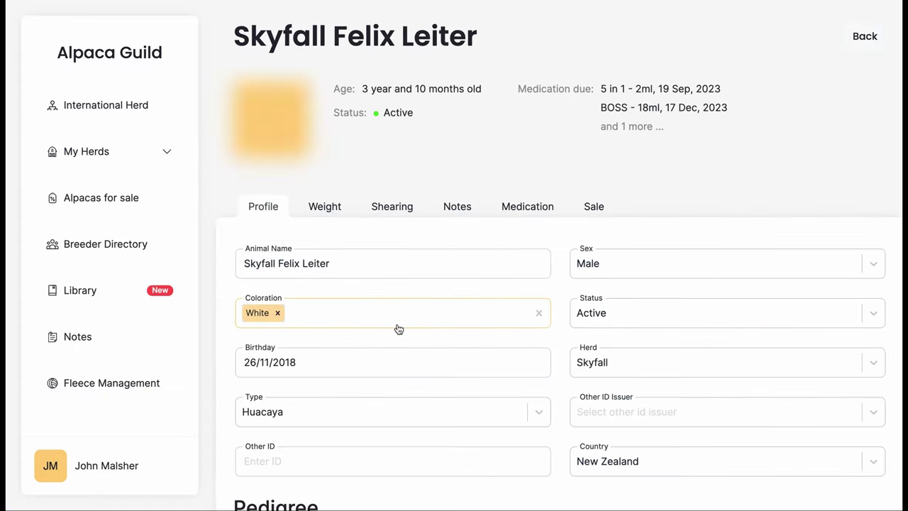